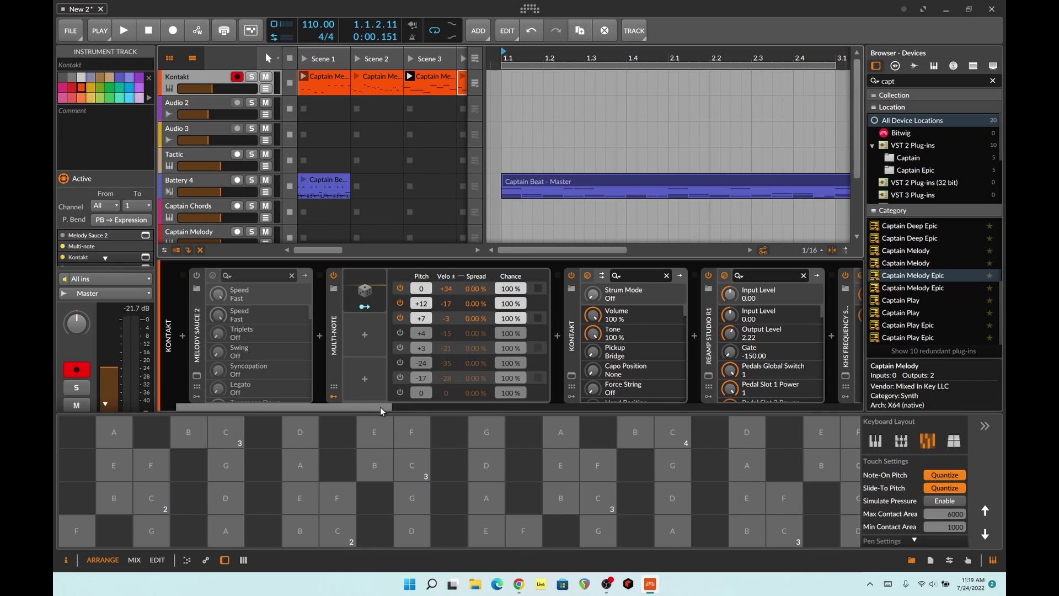
Step: Open the Kontakt window for Shreddage 3 Jupiter, then close it again
mouse_move(367, 405)
mouse_down()
mouse_move(514, 418)
mouse_move(362, 416)
mouse_up()
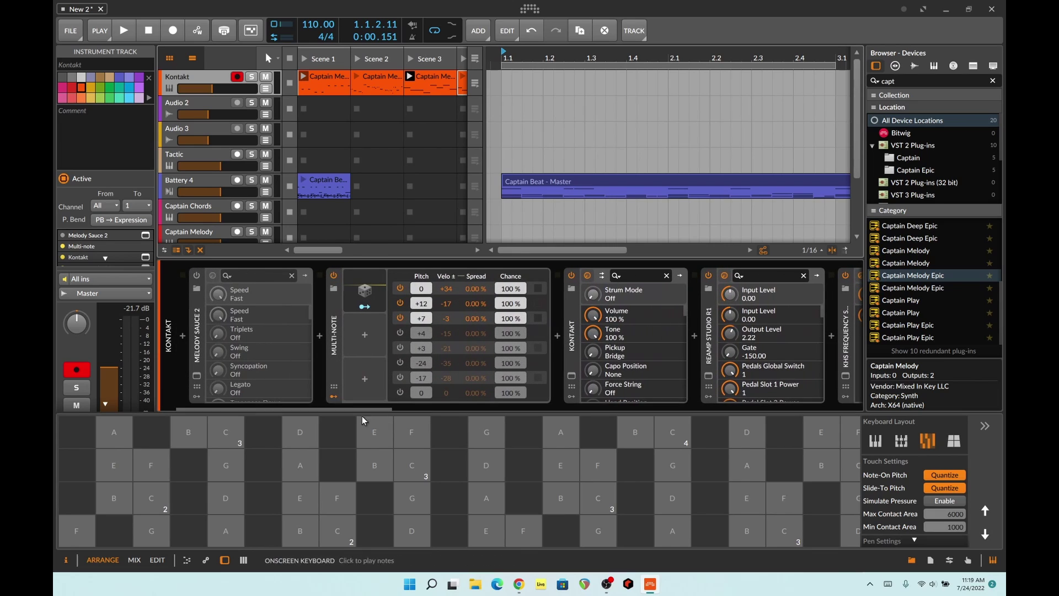
click(572, 375)
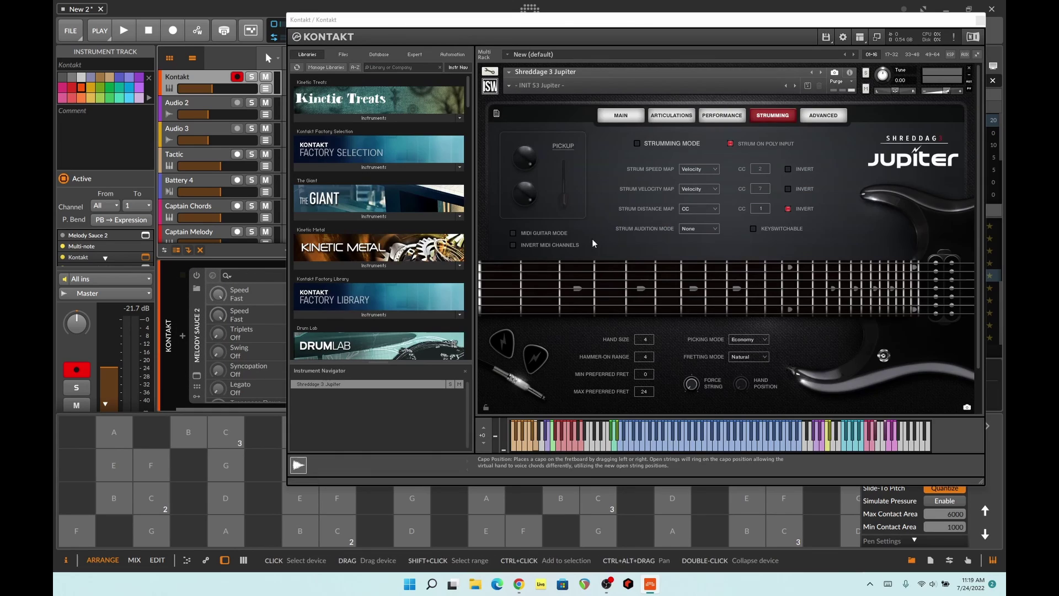
click(979, 20)
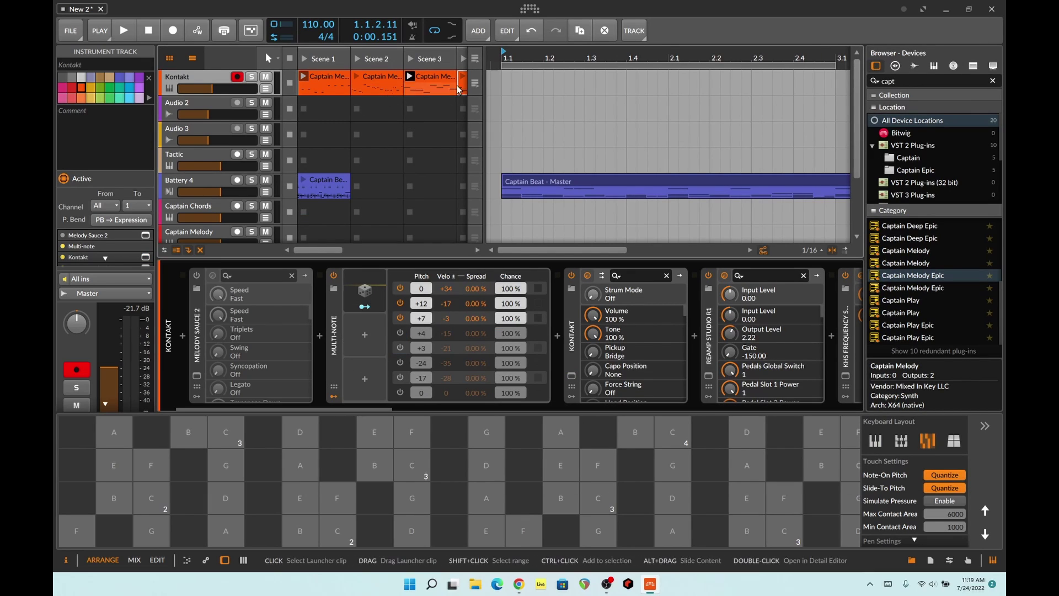
Step: Widen the clip launcher to Scene 4 and scroll the Kontakt chain to Reamp and Trash 2
drag(486, 88, 542, 88)
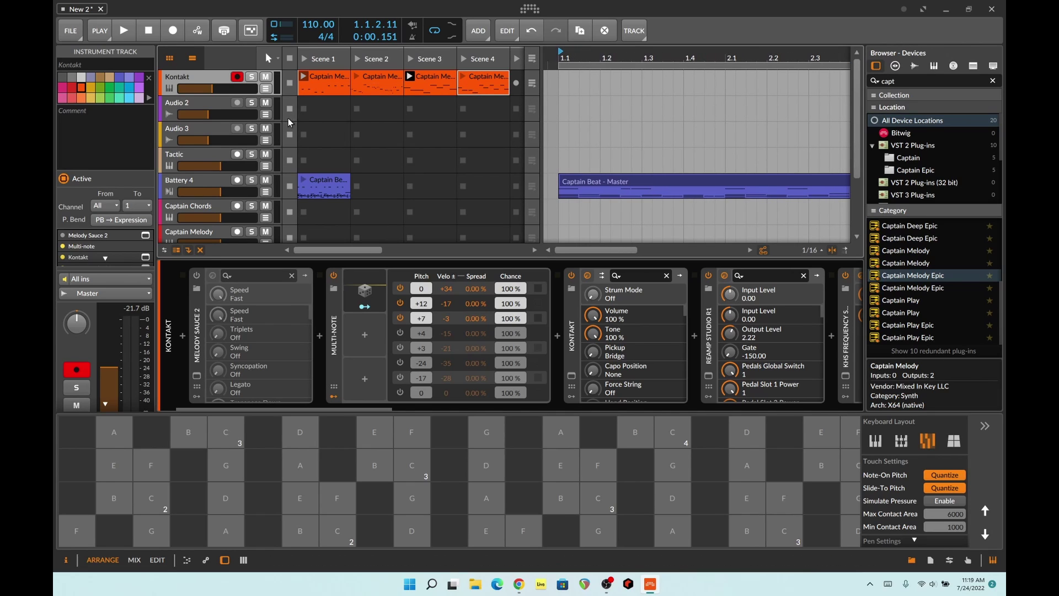
scroll(288, 118, down, 3)
scroll(214, 141, up, 3)
drag(377, 405, 422, 404)
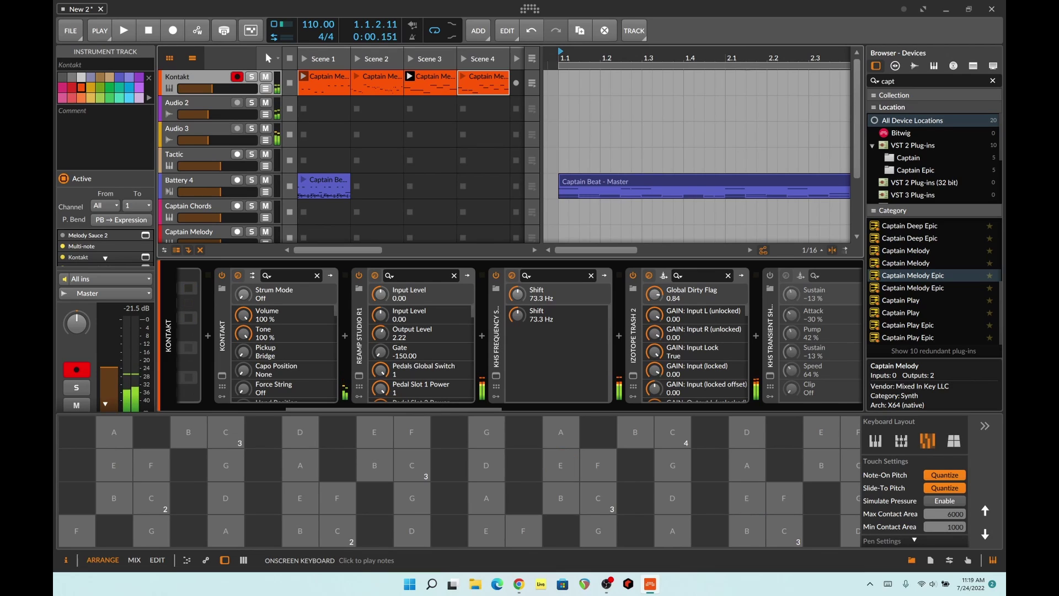
Step: Select Audio 3 and raise FractureXT's dry/wet mix to 85.57 %
click(202, 113)
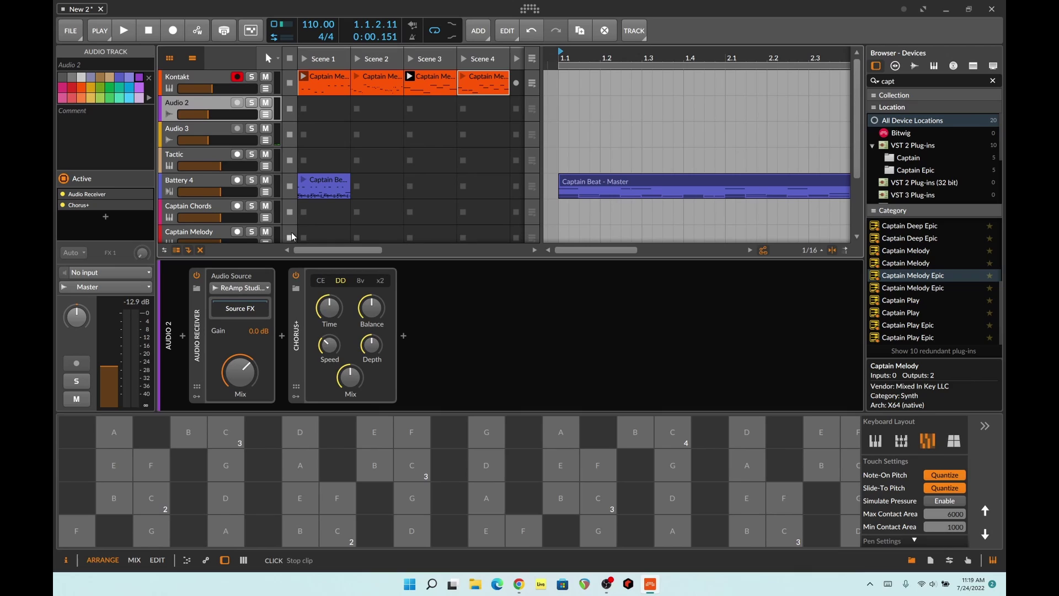
key(Down)
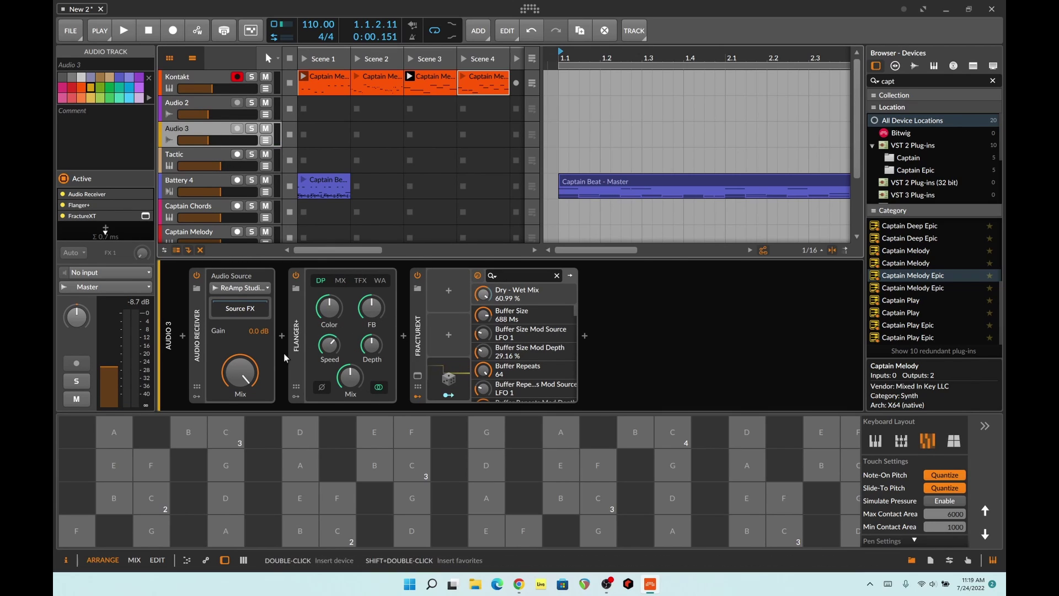
click(417, 376)
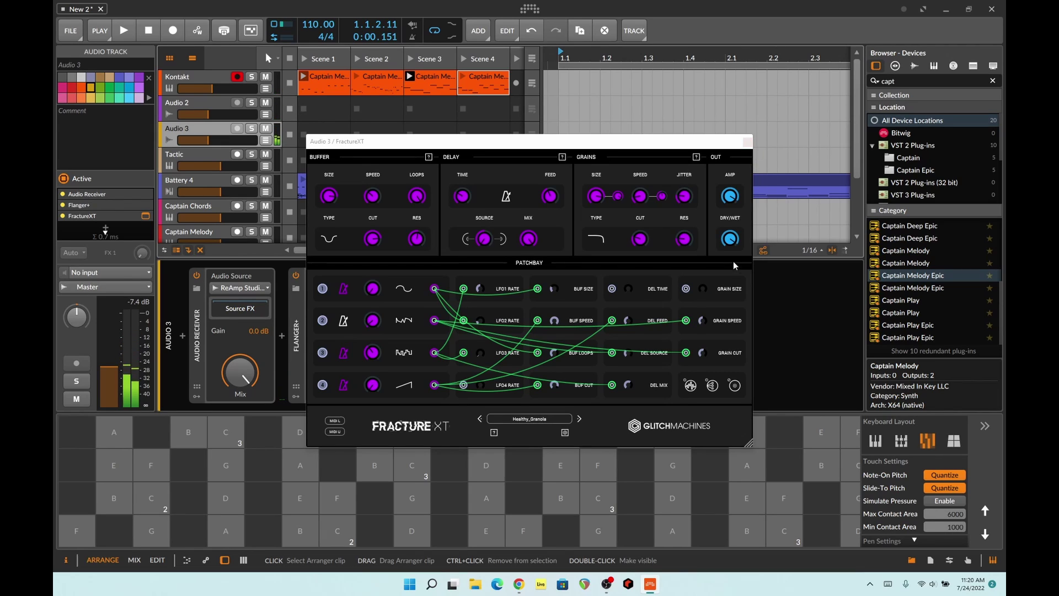
click(747, 143)
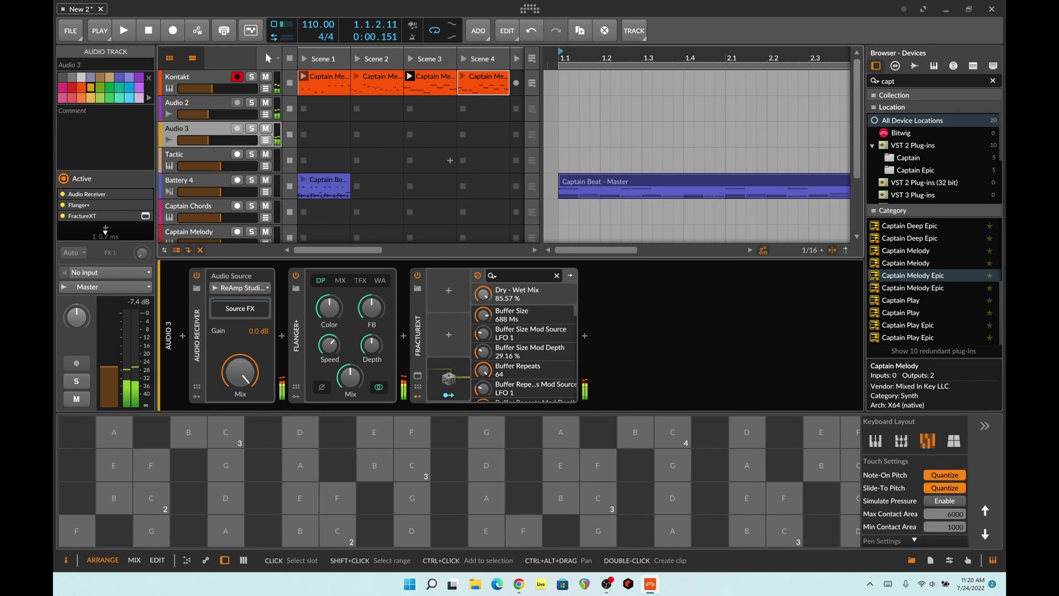
Step: Select and arm the Tactic track, then open and close the Tactic plug-in window
click(193, 159)
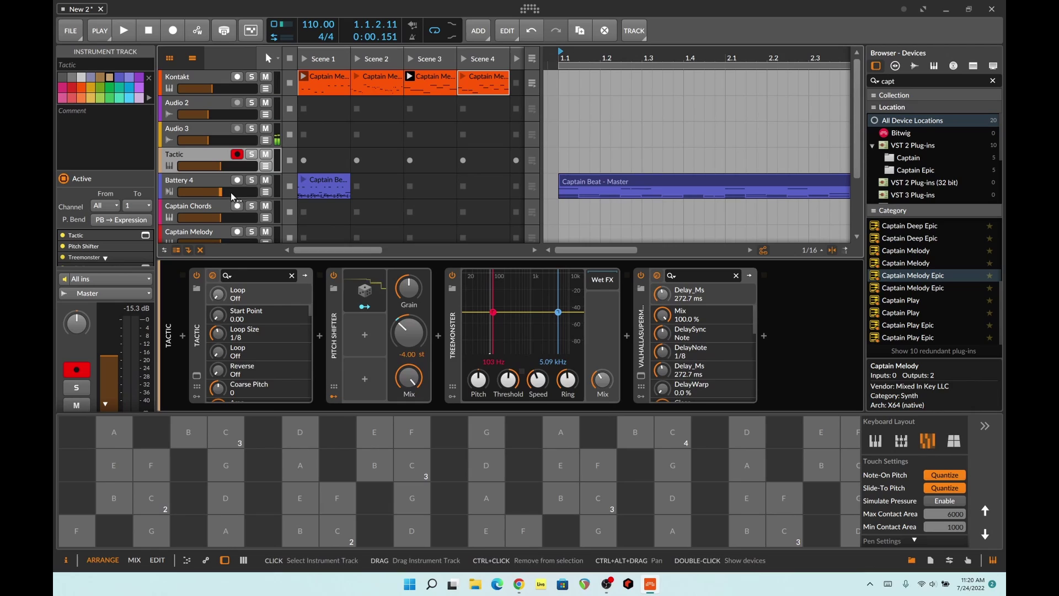
click(197, 375)
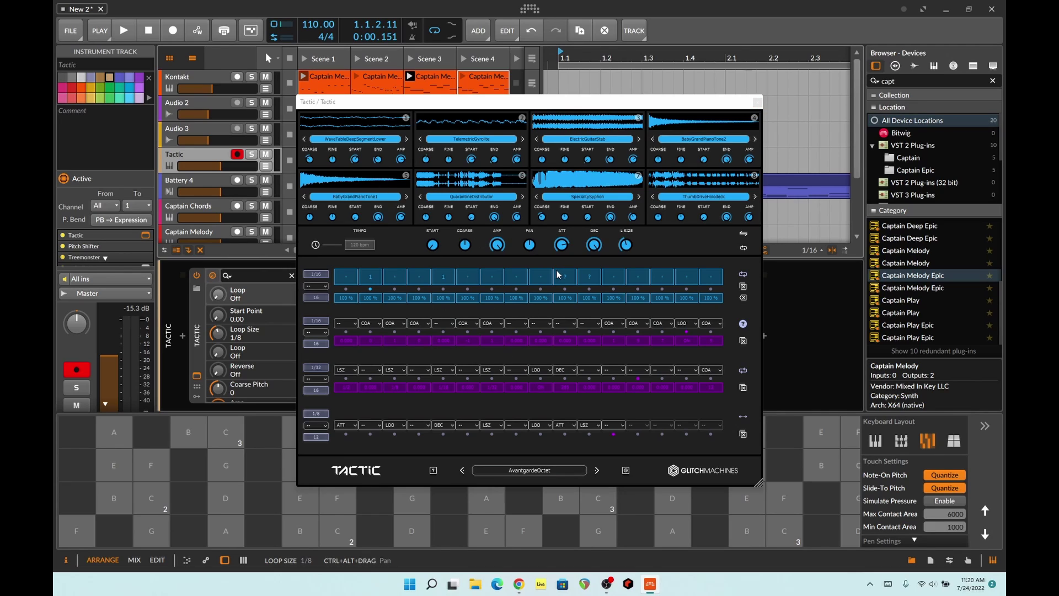
click(758, 104)
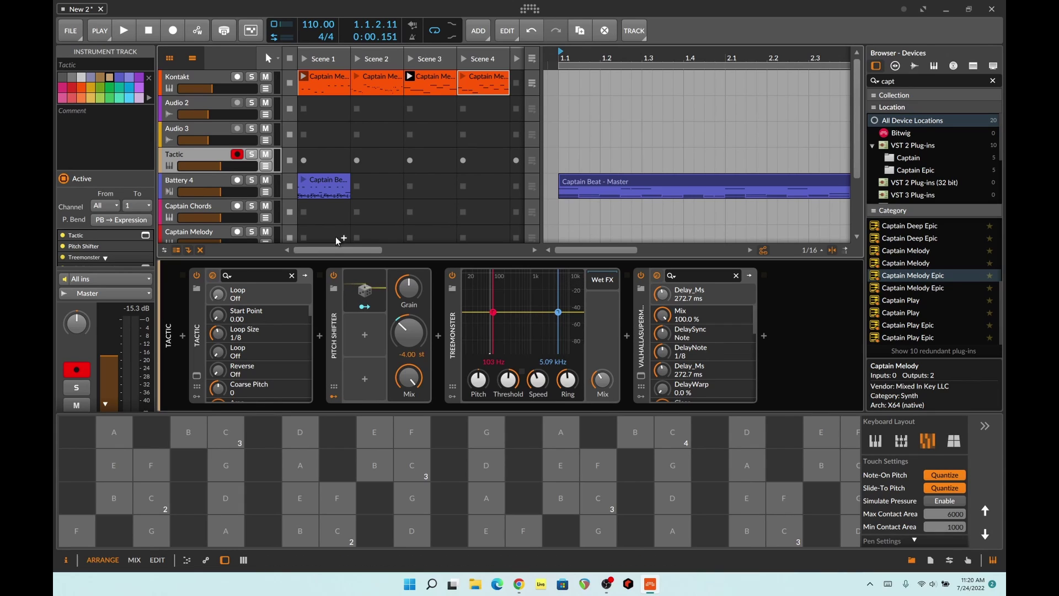
Step: Select and arm the Battery 4 track, check its drum kit window, and start playback
click(199, 178)
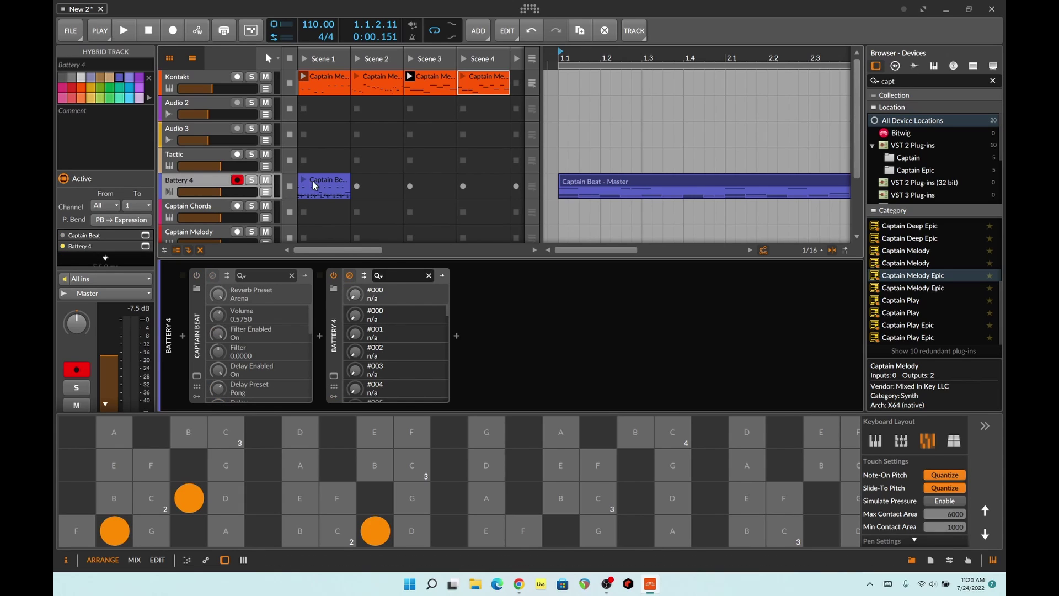
click(333, 375)
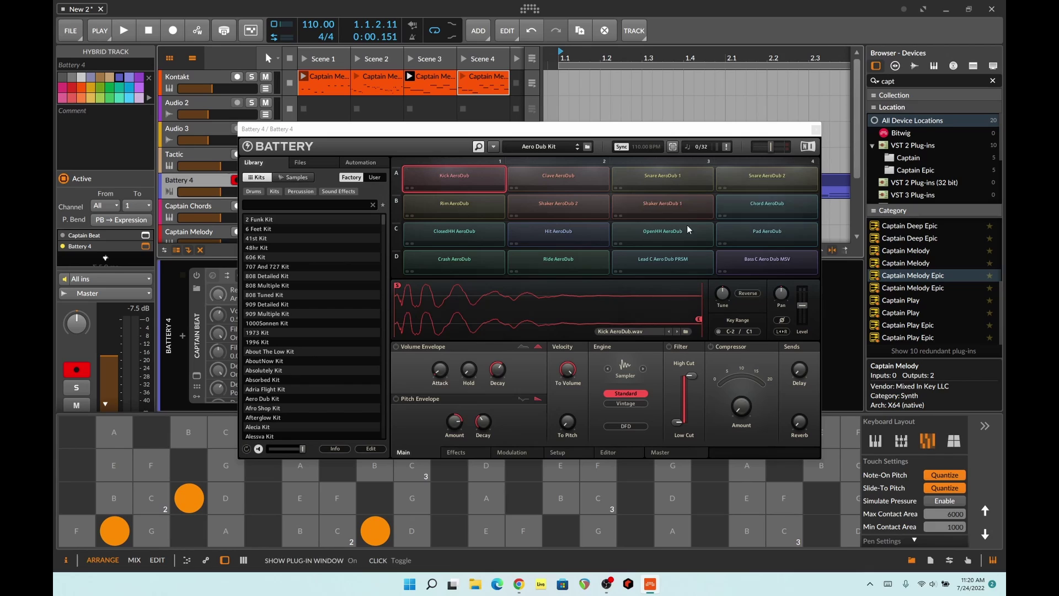
click(815, 130)
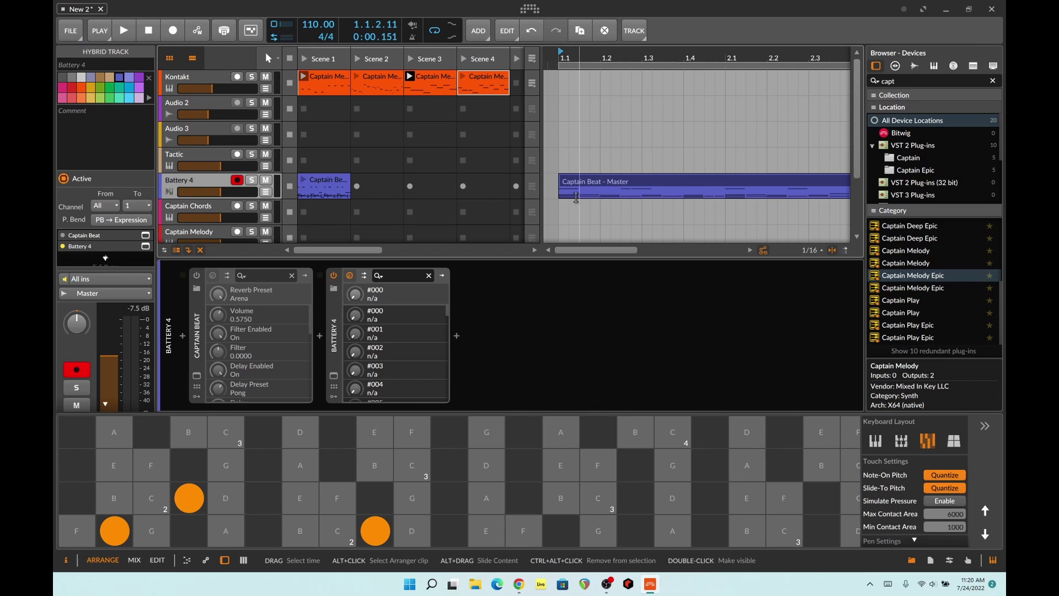
key(space)
Step: Lower the Kontakt track to -33.3 dB and Audio 2 to -38.6 dB during playback
click(223, 158)
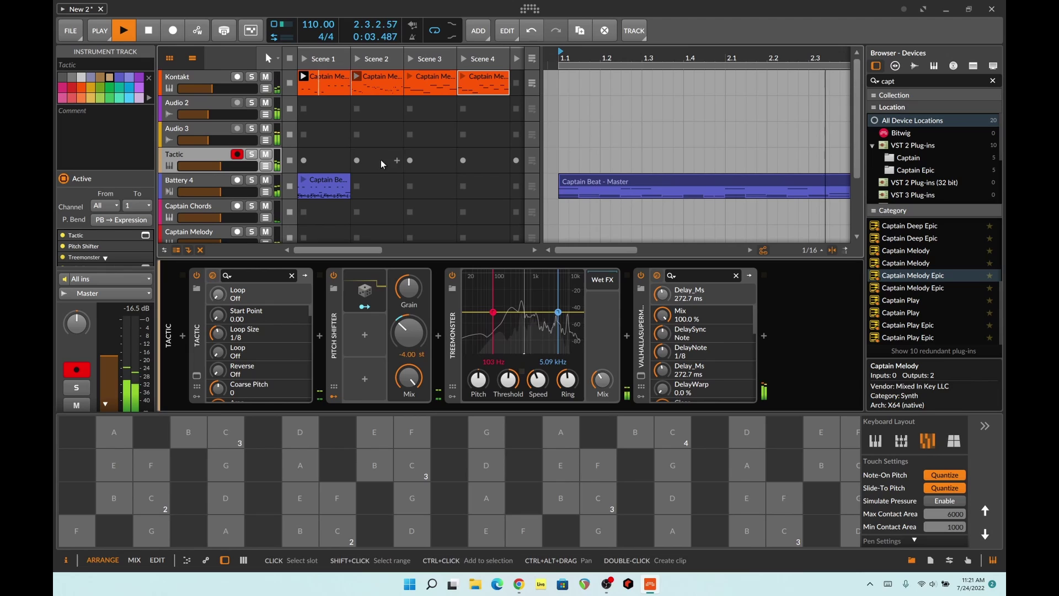
mouse_move(210, 89)
mouse_down()
mouse_move(189, 89)
mouse_move(211, 88)
mouse_up()
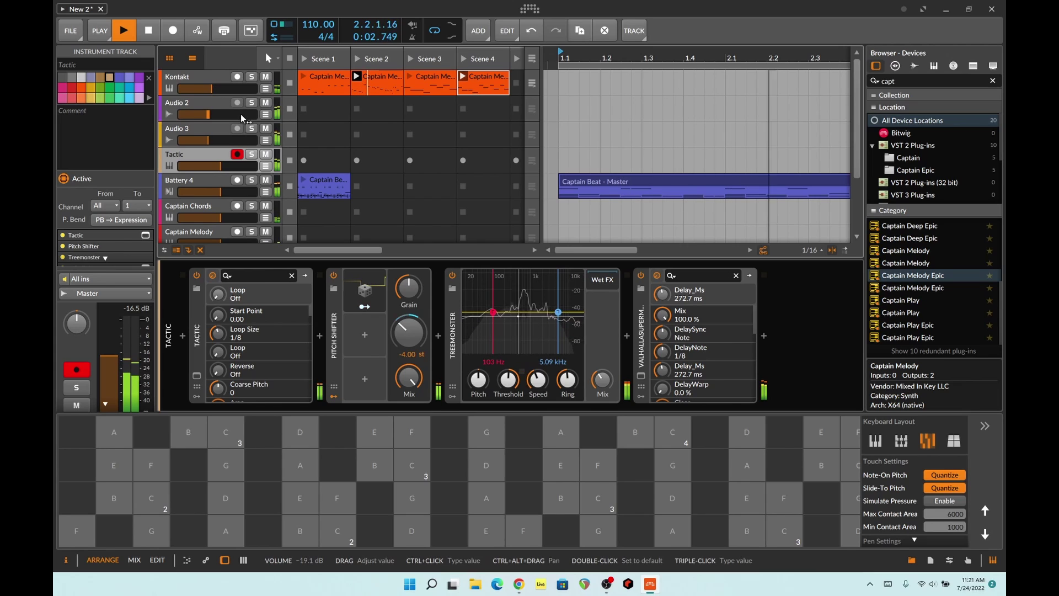
drag(213, 115, 214, 140)
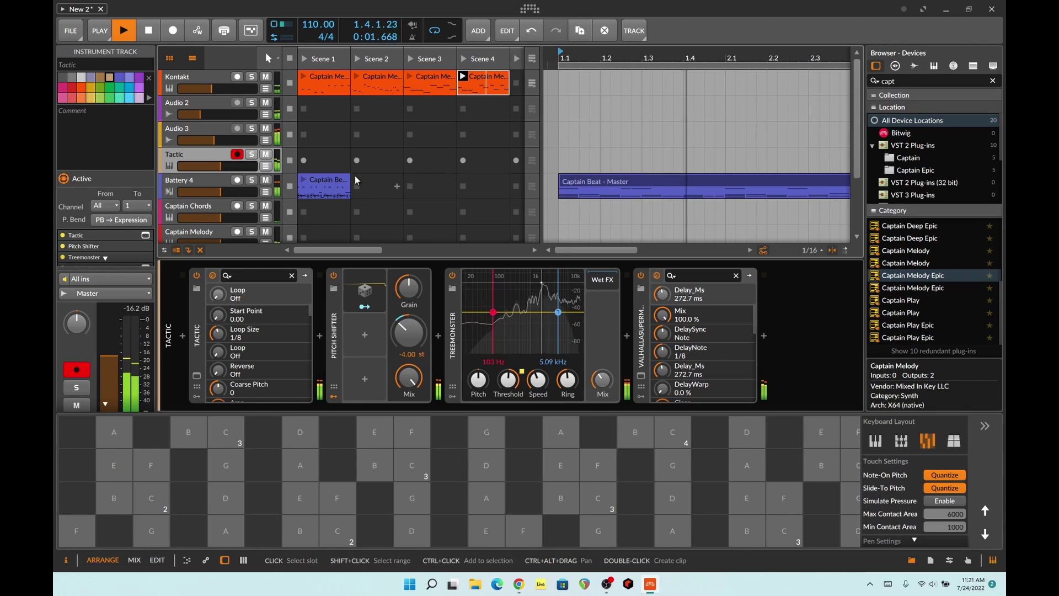
Step: Select the Master track to view its Velo2 device and stop the transport
scroll(358, 168, down, 3)
key(space)
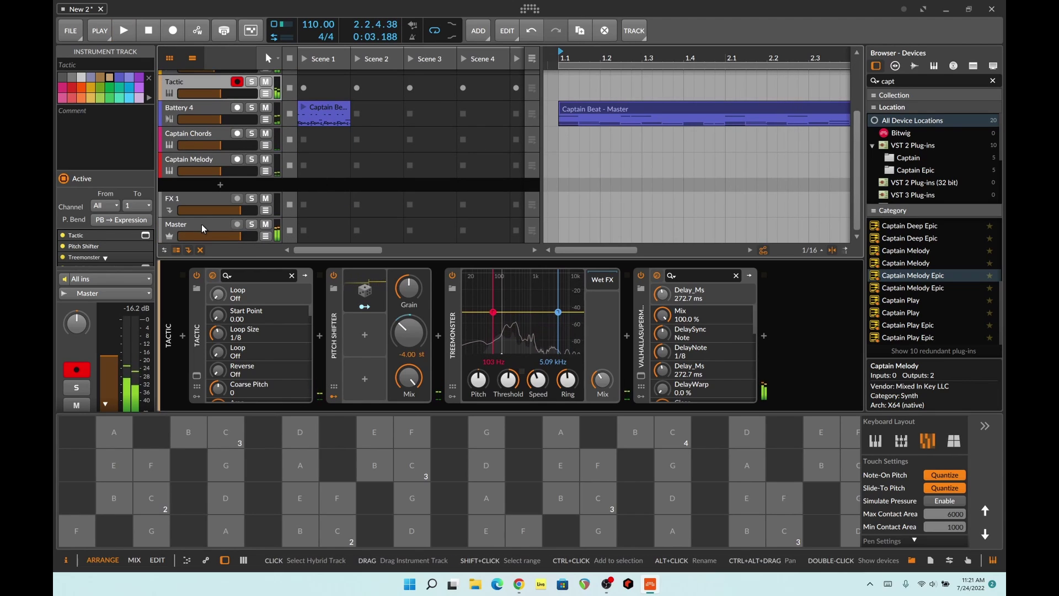
click(201, 224)
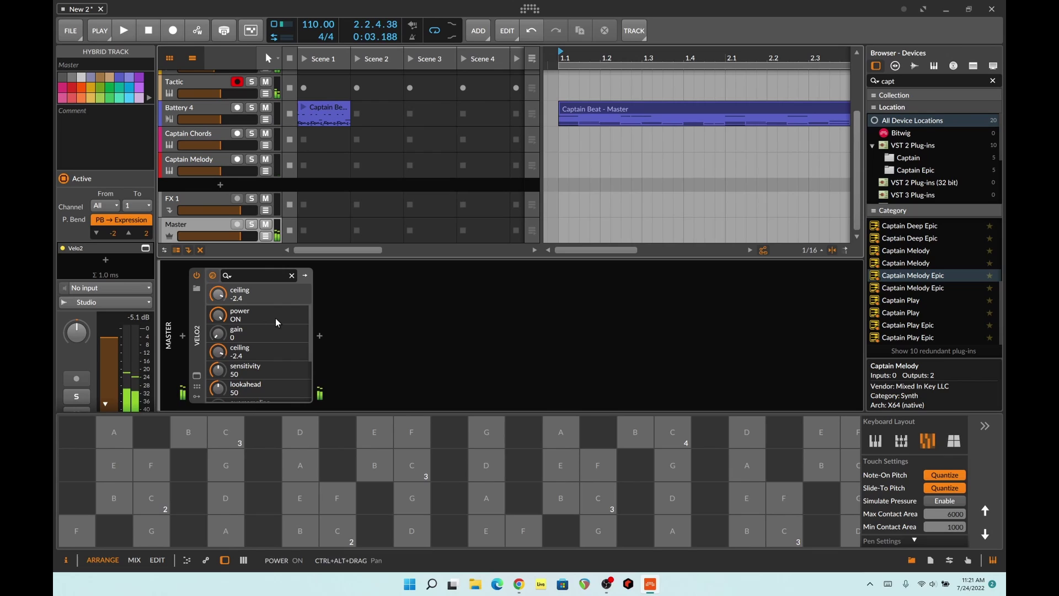
key(space)
scroll(259, 195, up, 3)
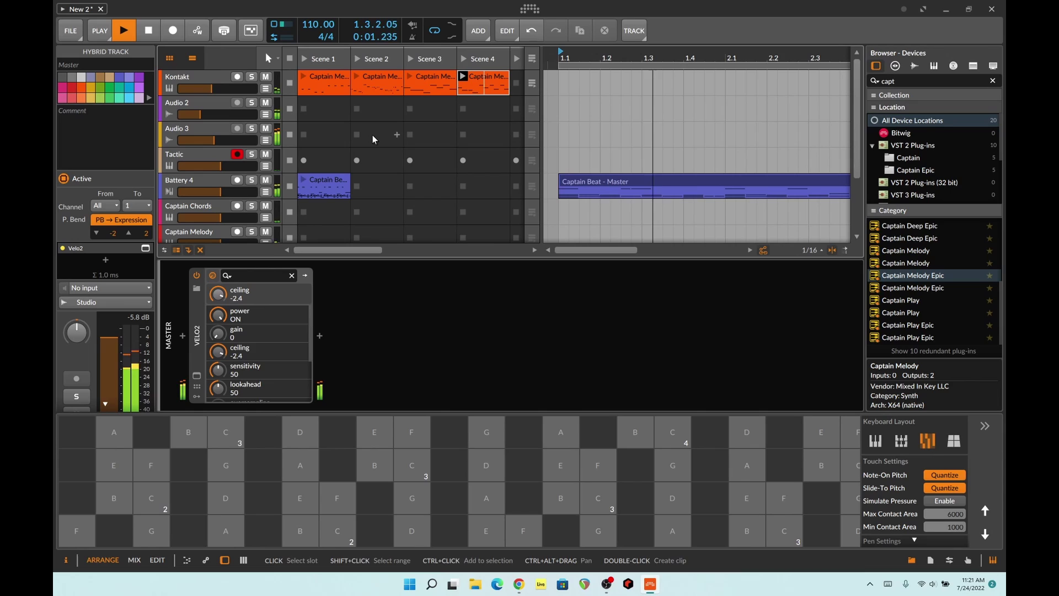
key(space)
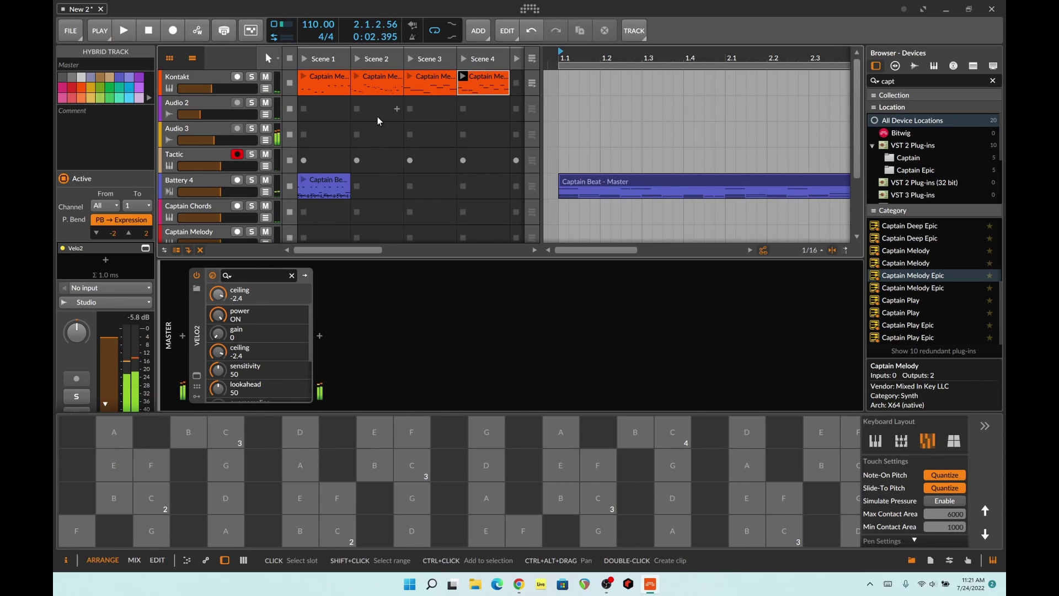
key(space)
key(space)
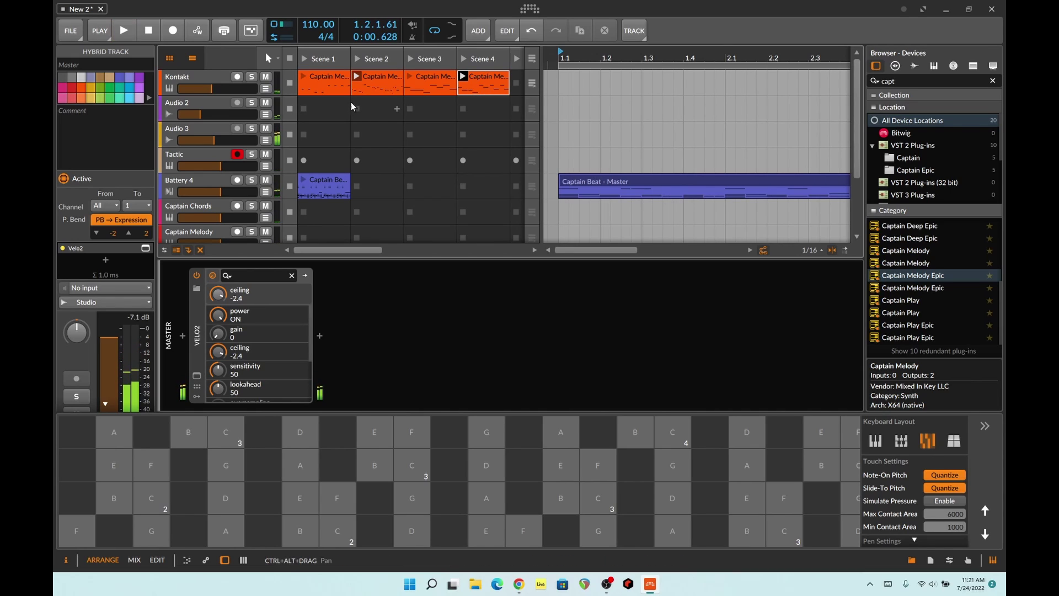
Step: Insert a Randomize device, found by searching 'rand', into the Kontakt chain and play
click(190, 74)
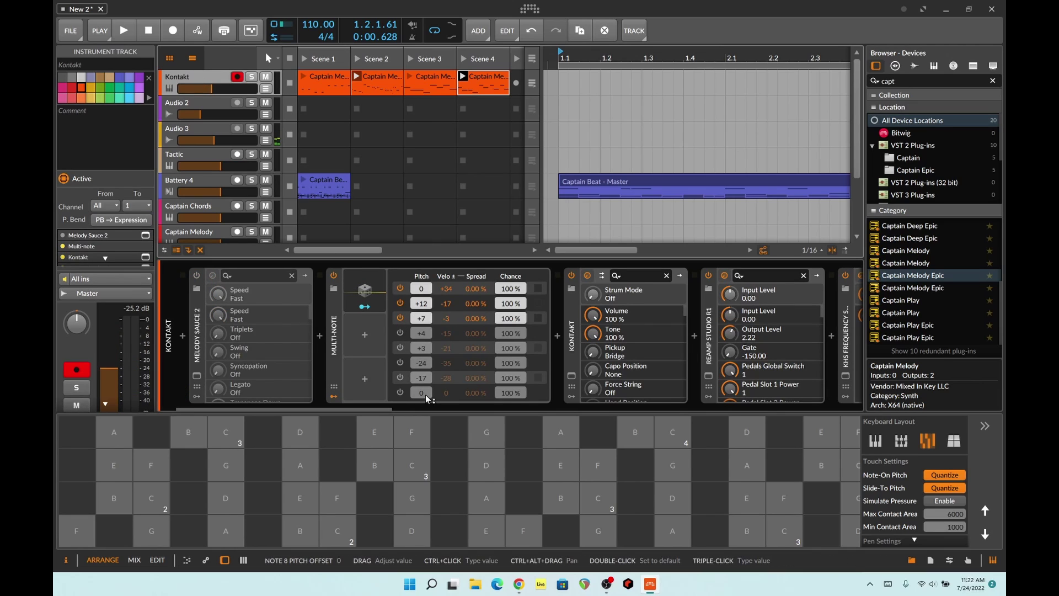
click(319, 338)
text(ran)
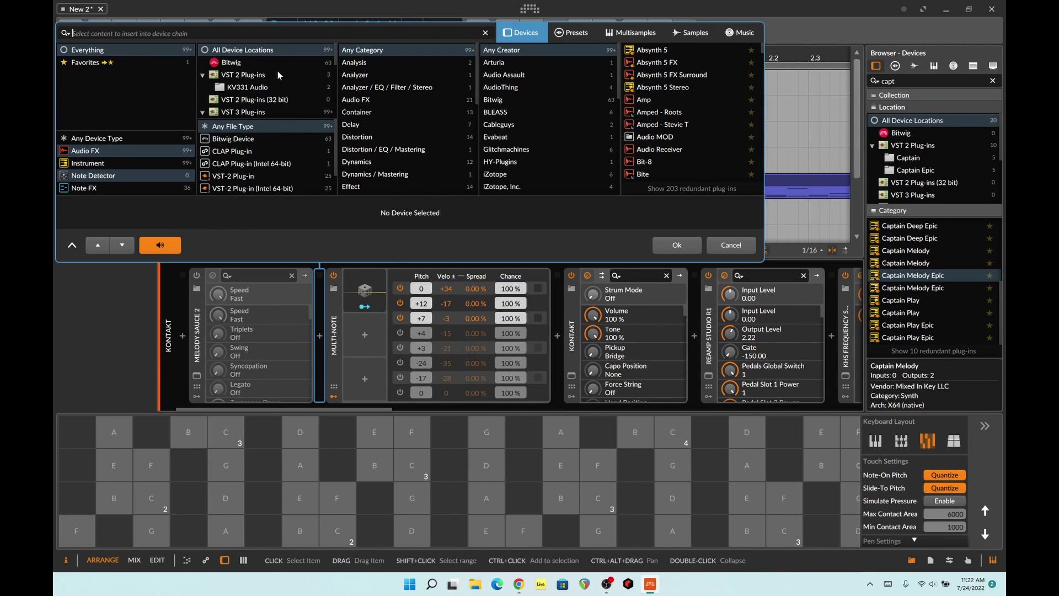
text(d)
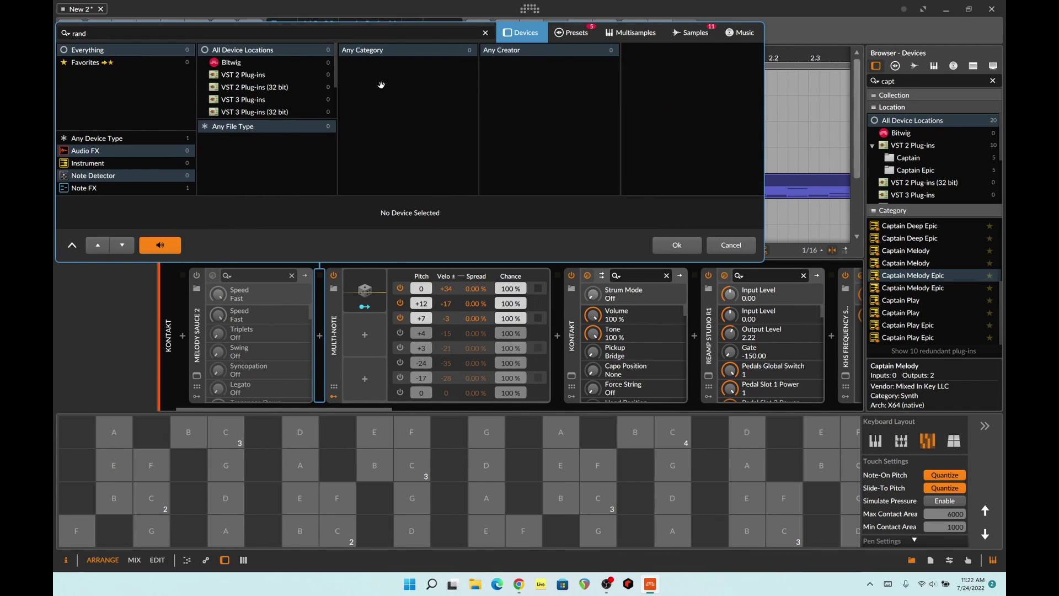
click(119, 141)
double_click(630, 55)
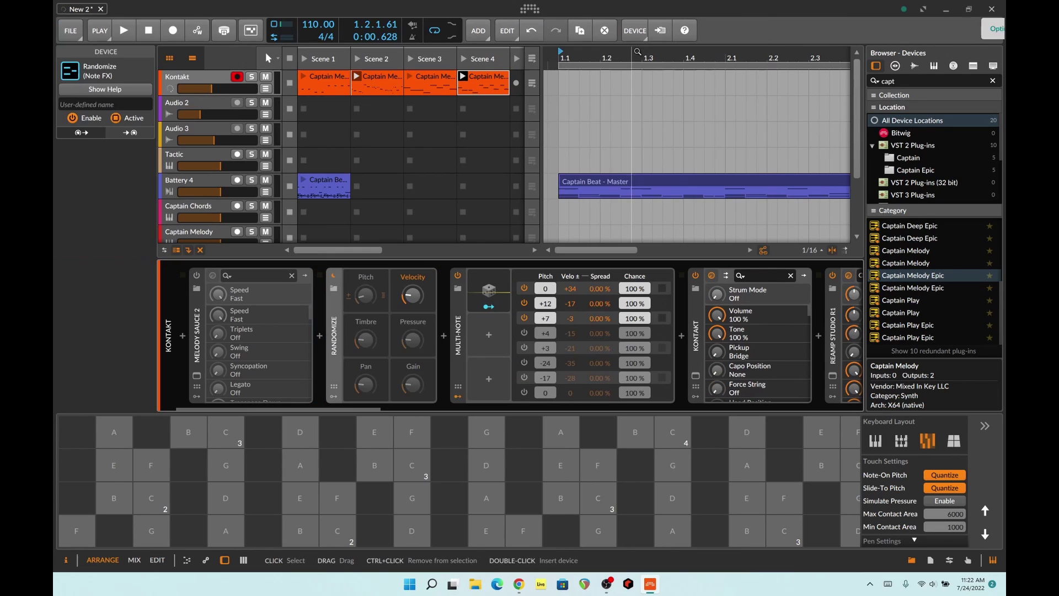
key(space)
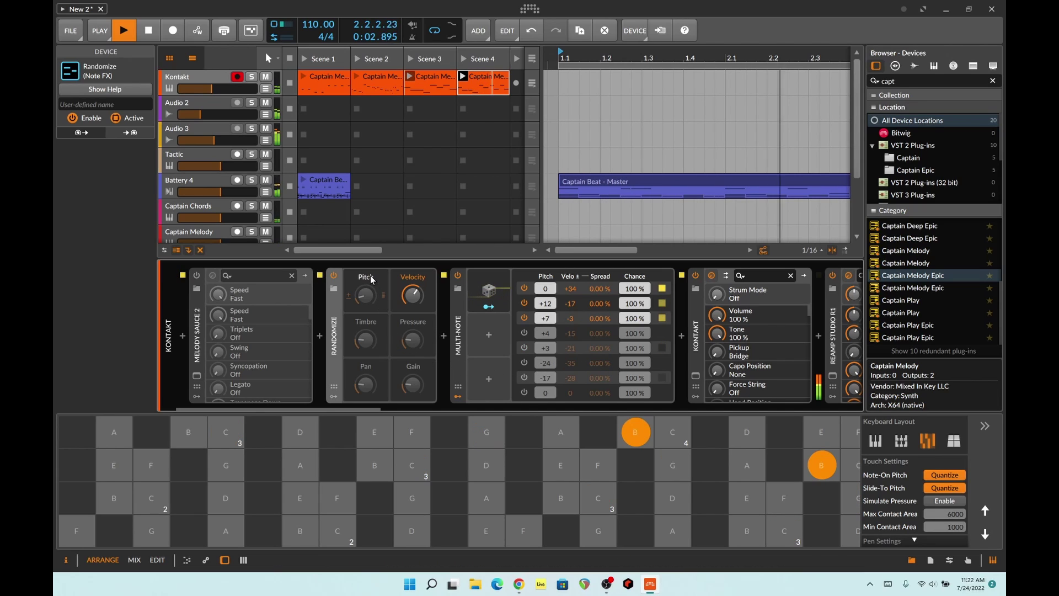
Step: Set Randomize pitch to +7.80 semitones, stop playback, and scroll the chain right
drag(364, 292, 365, 273)
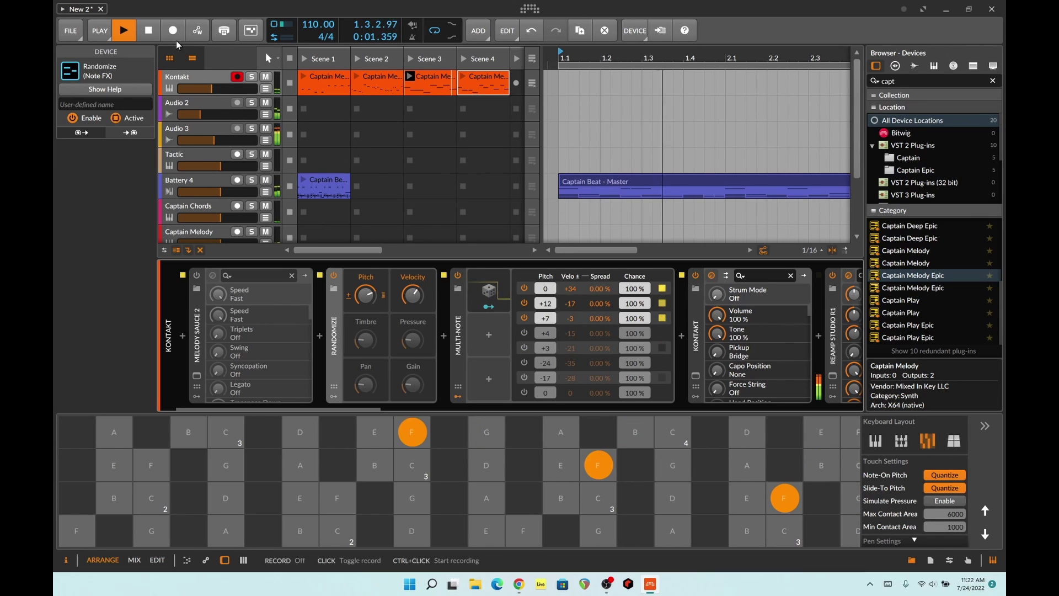
key(space)
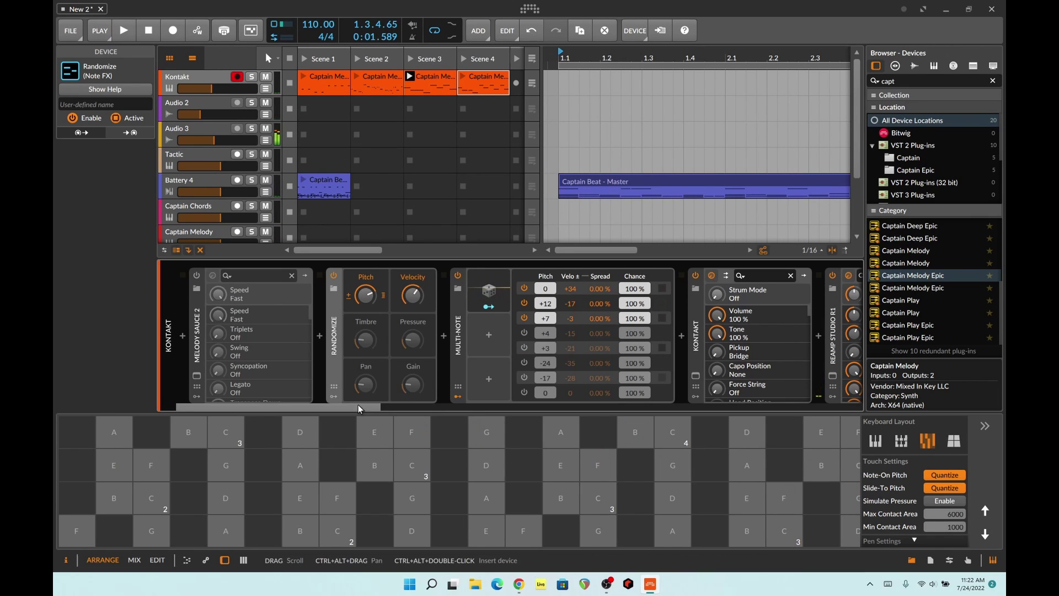
drag(358, 405, 619, 412)
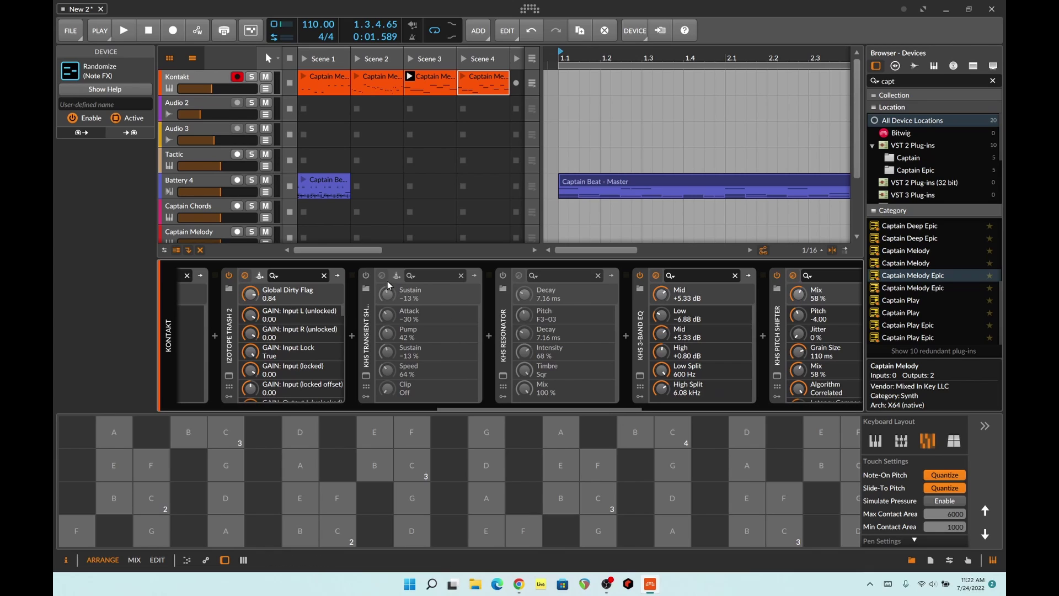
Step: Switch on the KHS Transient Shaper and start playback
click(367, 276)
key(space)
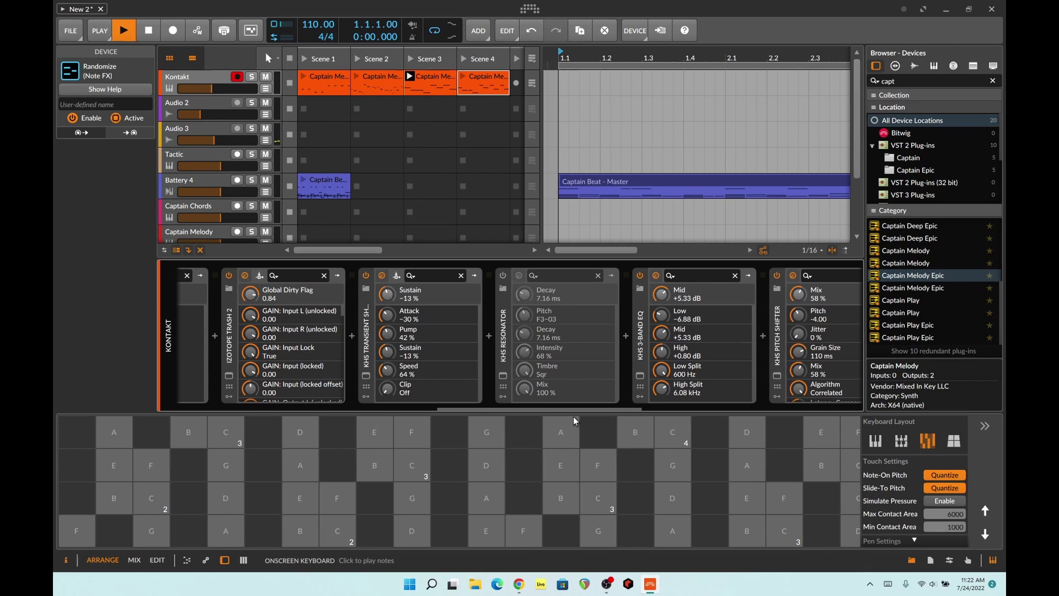
drag(577, 408, 758, 419)
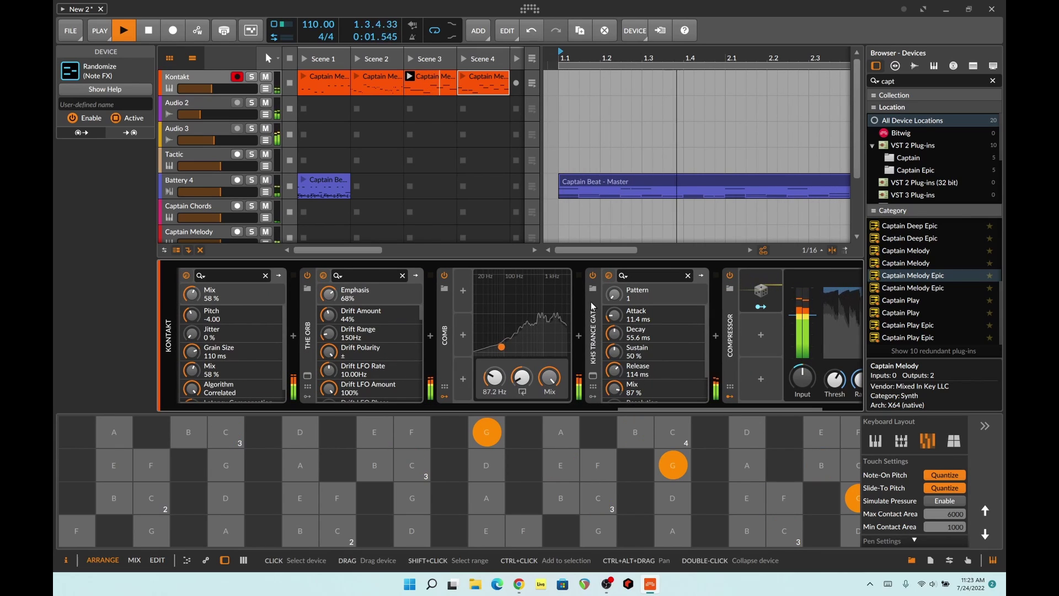
Step: Open the Trance Gate plug-in window and move it up and right
click(593, 376)
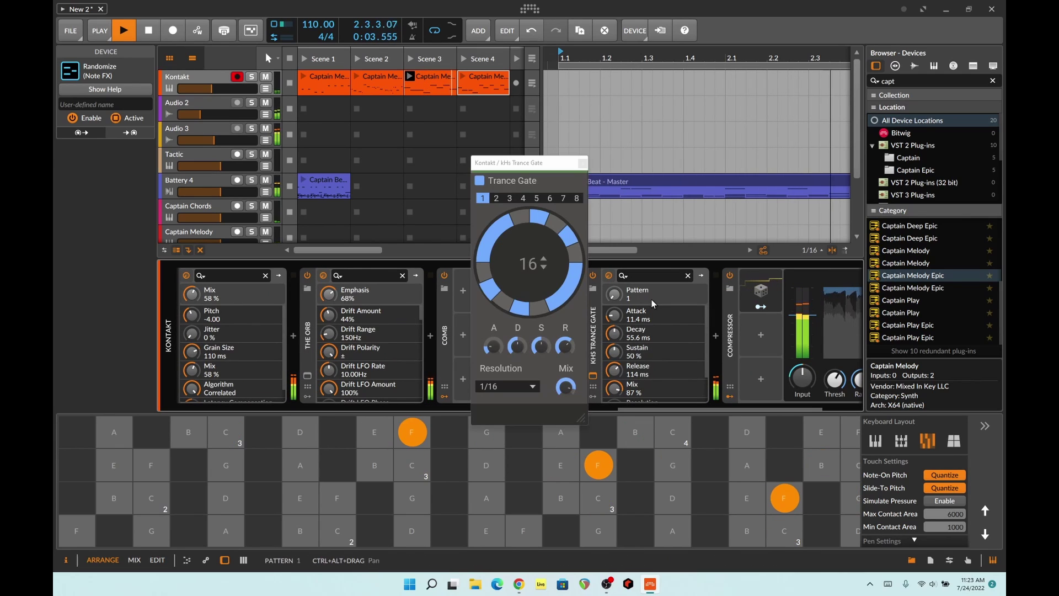
key(space)
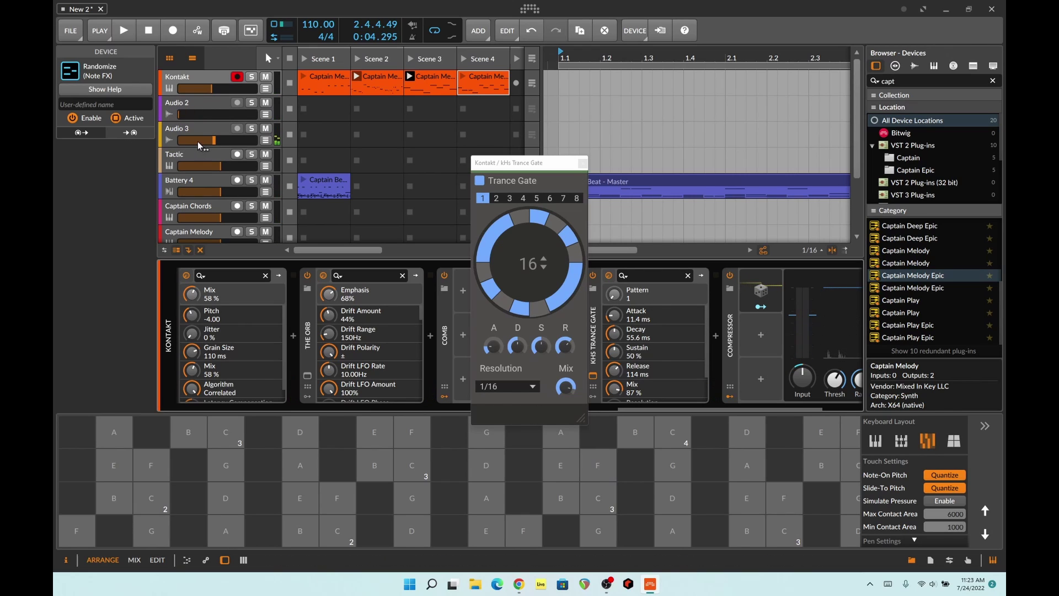
key(space)
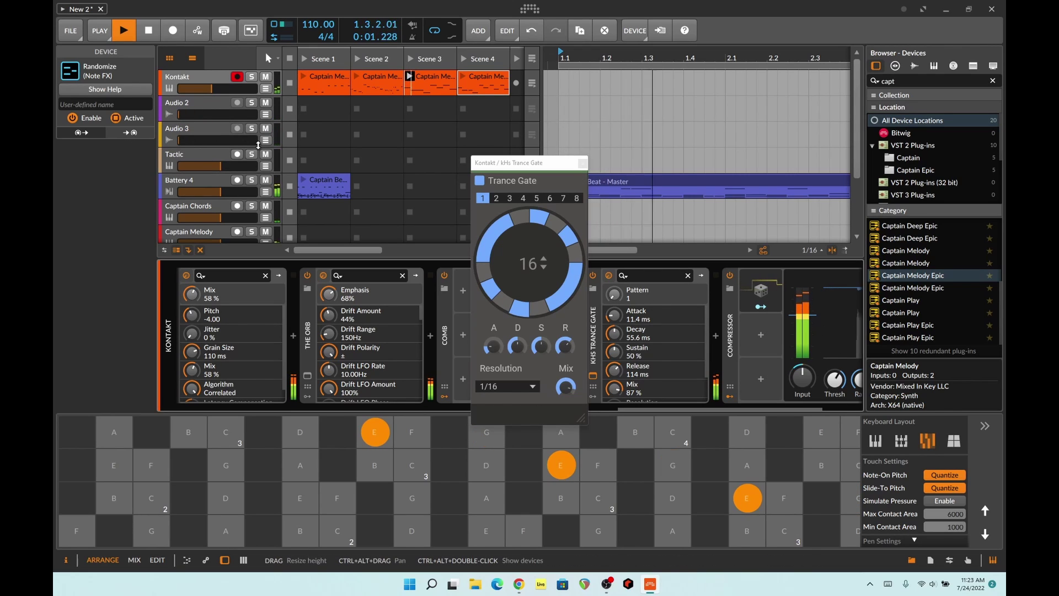
drag(481, 158, 654, 96)
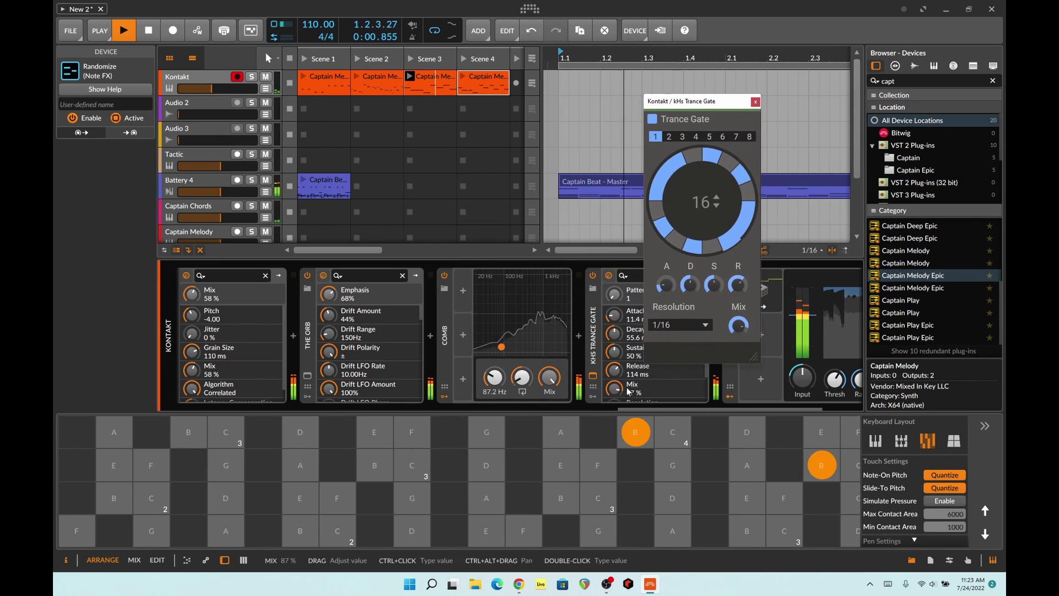
Step: Bypass the Compressor and set Audio 2's volume to -18.1 dB
drag(637, 407, 766, 409)
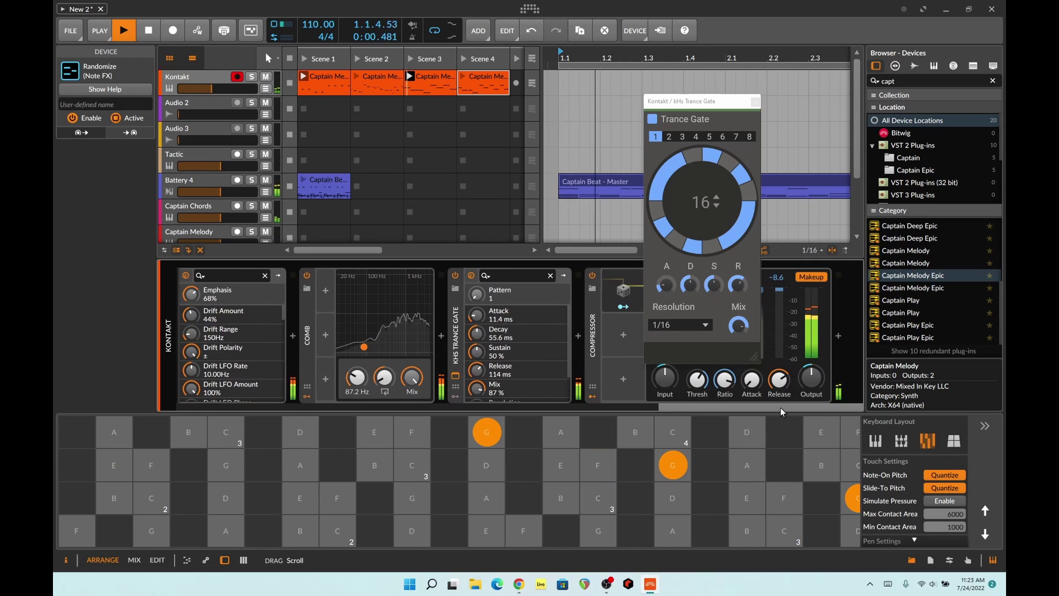
click(591, 274)
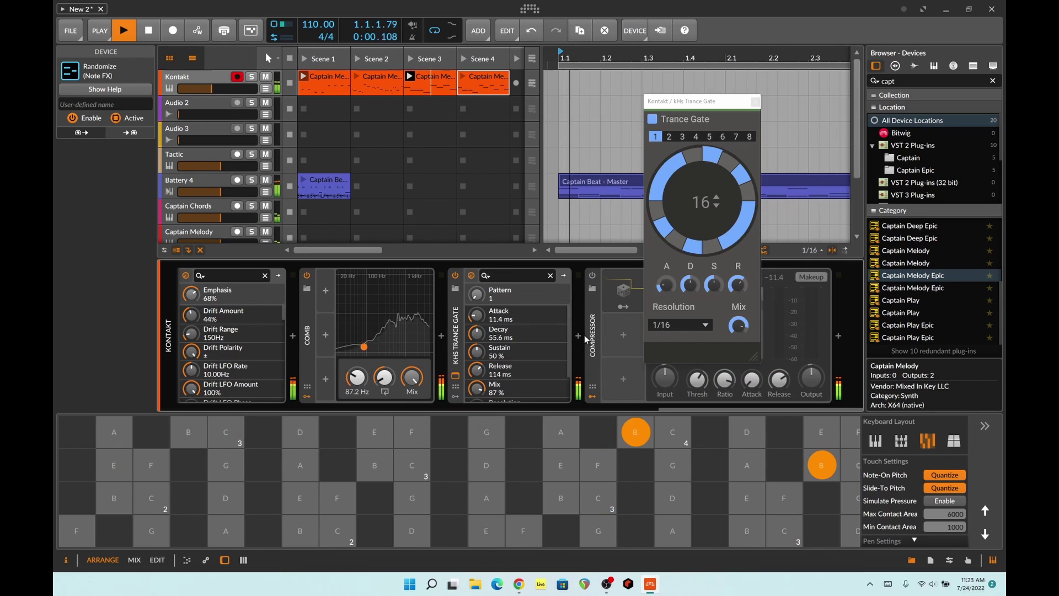
drag(196, 111, 186, 138)
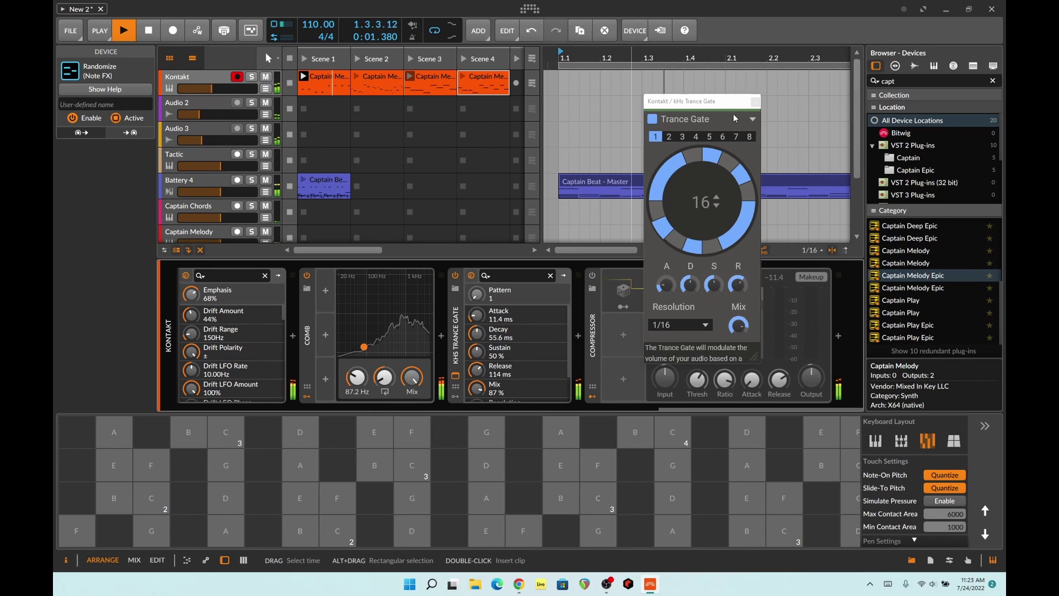
Step: Set the Trance Gate Mix to 54%, then show the Tactic track's Tactic–Pitch Shifter–Treemonster–Supermassive chain
drag(728, 100, 790, 42)
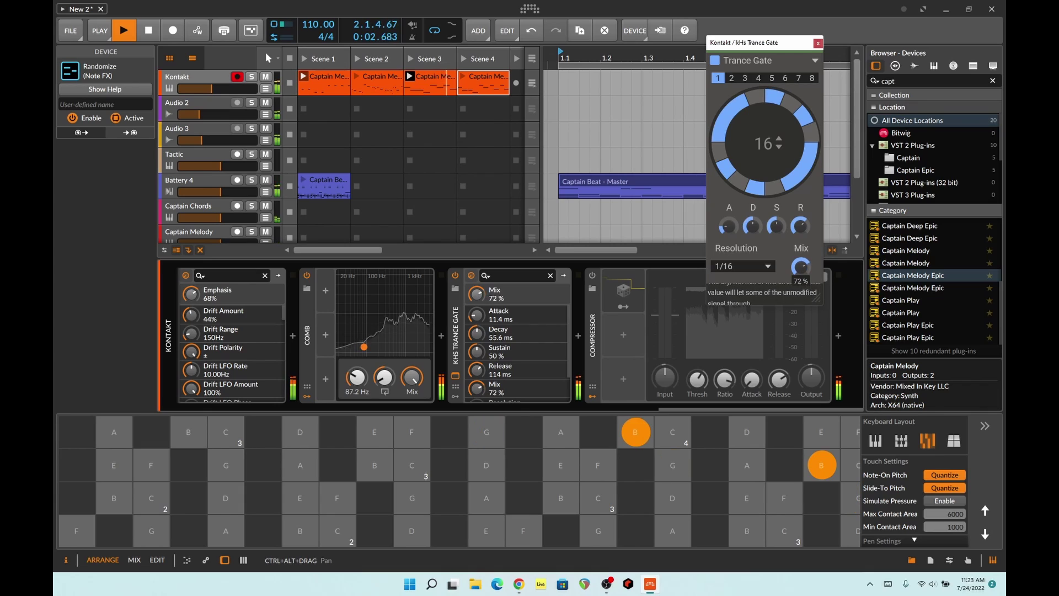
scroll(801, 267, down, 5)
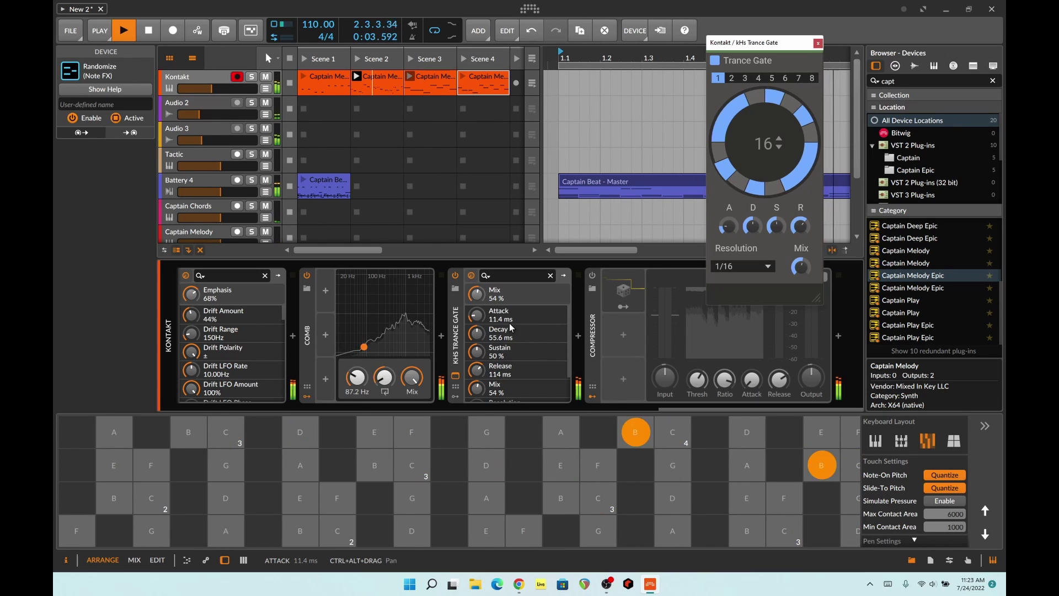
click(204, 160)
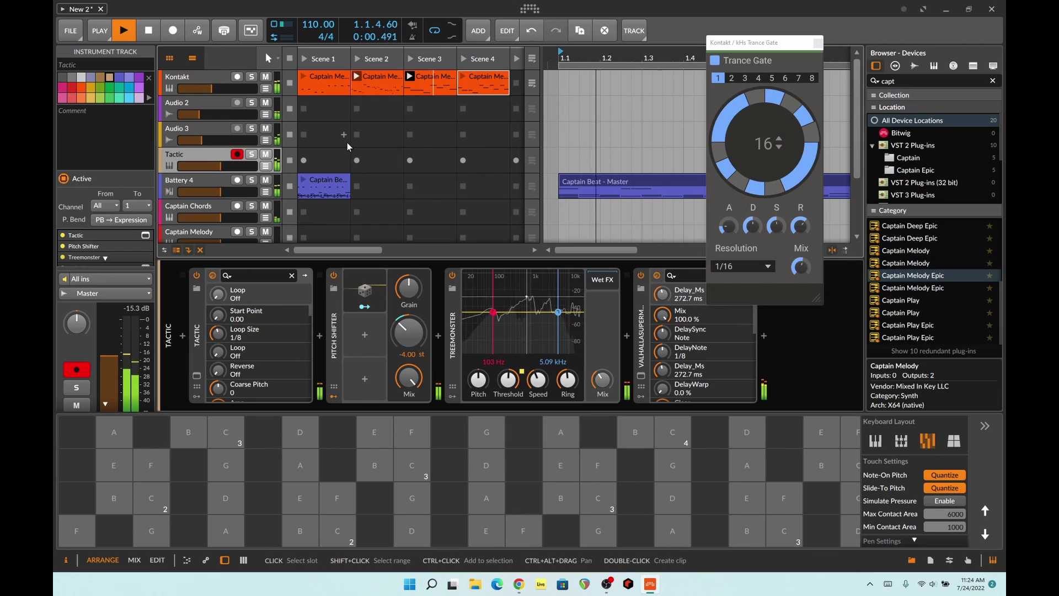
Step: Close the kHs Trance Gate plug-in window and halt playback with Space
click(818, 43)
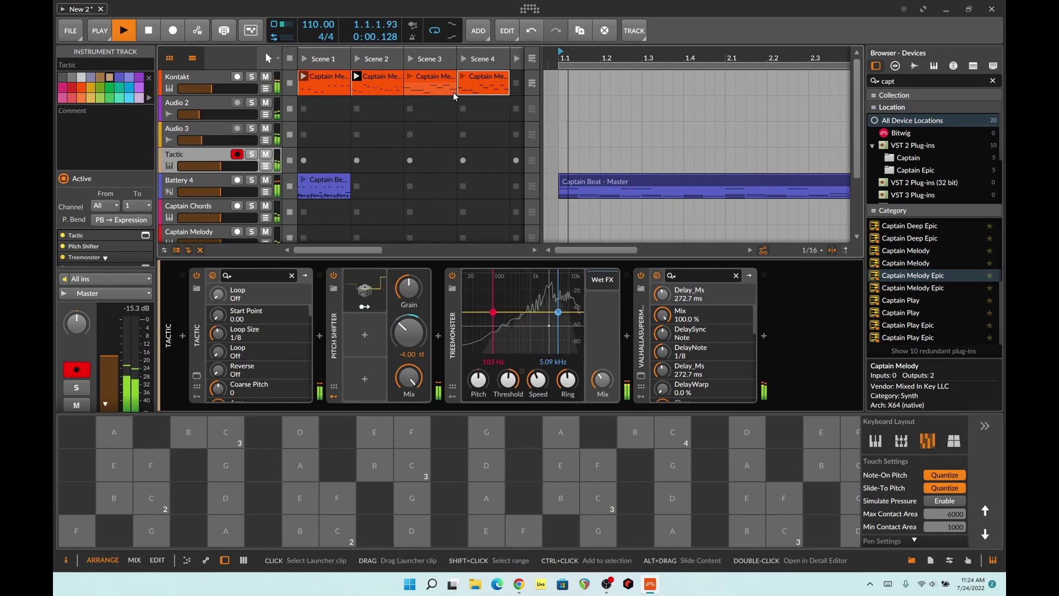
key(space)
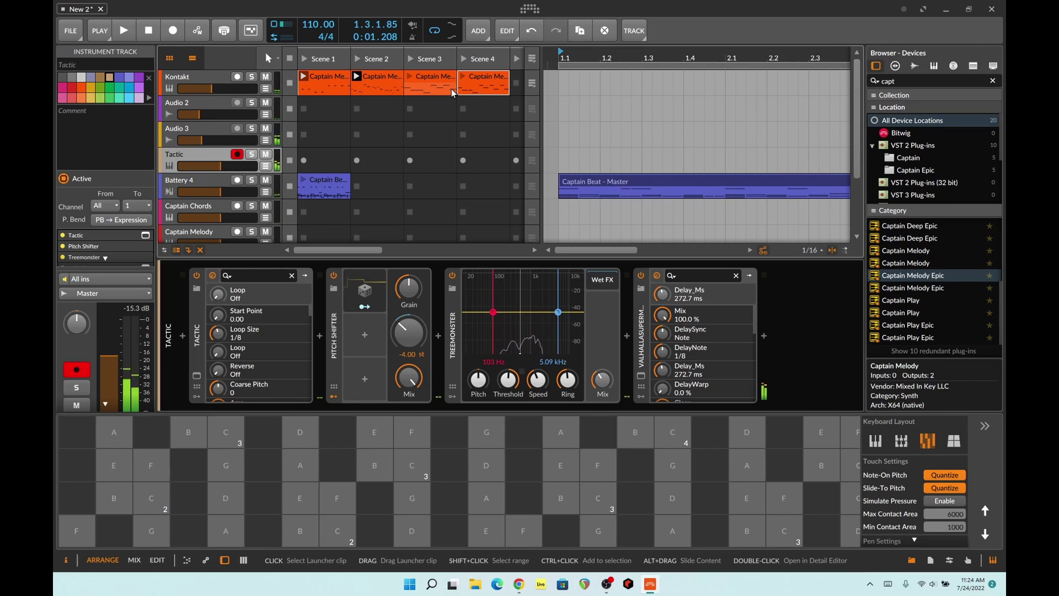